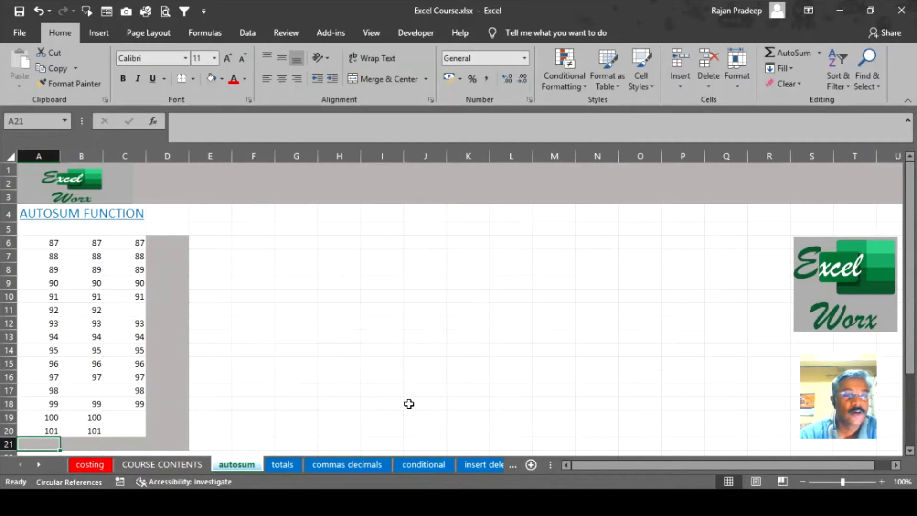
Step: Review the number block A6:C20 together with the shaded total cells in row 21 and column D
drag(56, 244, 141, 427)
click(382, 377)
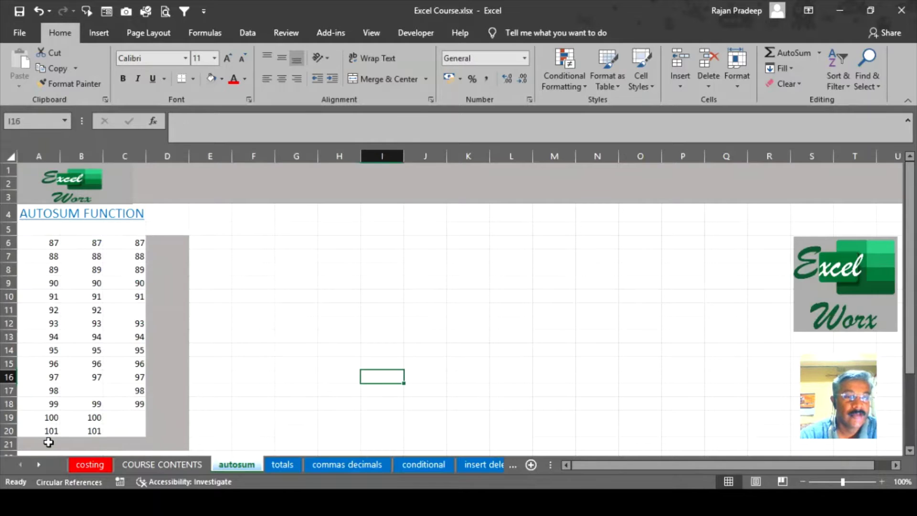
drag(48, 442, 143, 442)
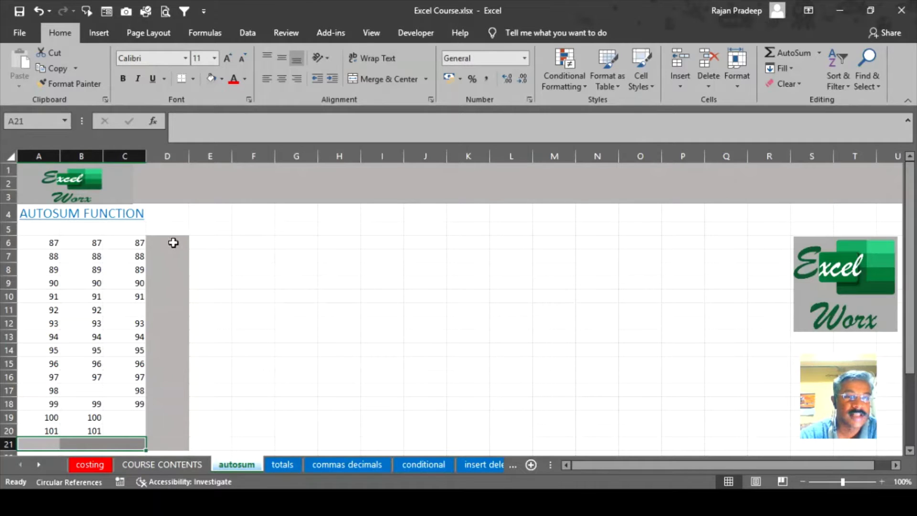
drag(172, 242, 153, 443)
click(393, 327)
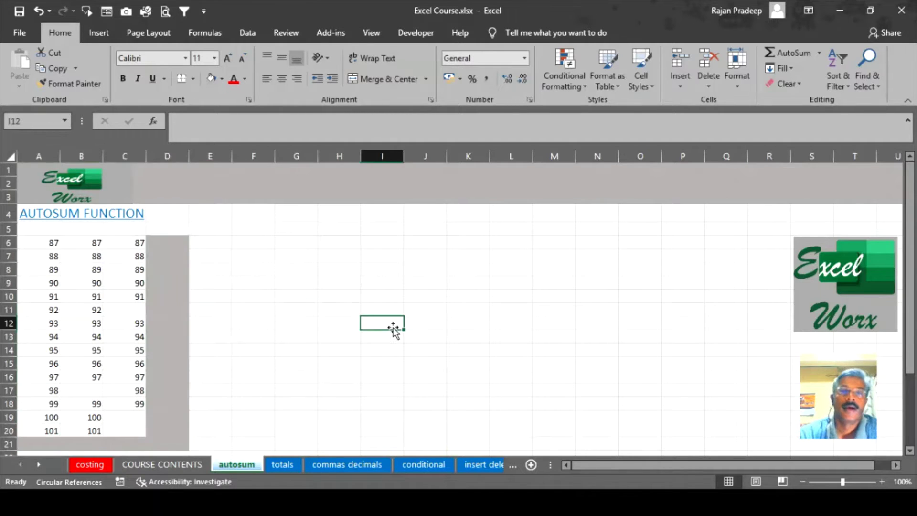
click(49, 440)
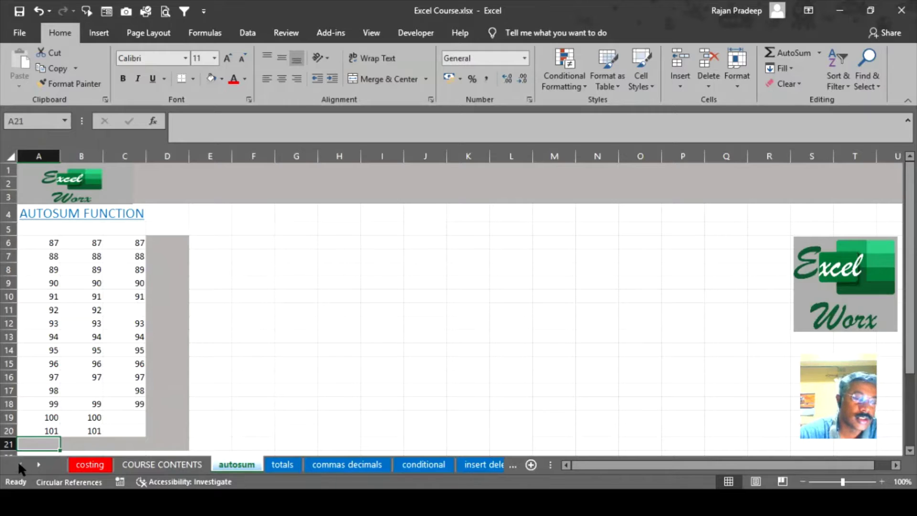
click(159, 243)
Step: Total the first column of numbers in cell A21 with the formula =SUM(A6:A20)
click(39, 444)
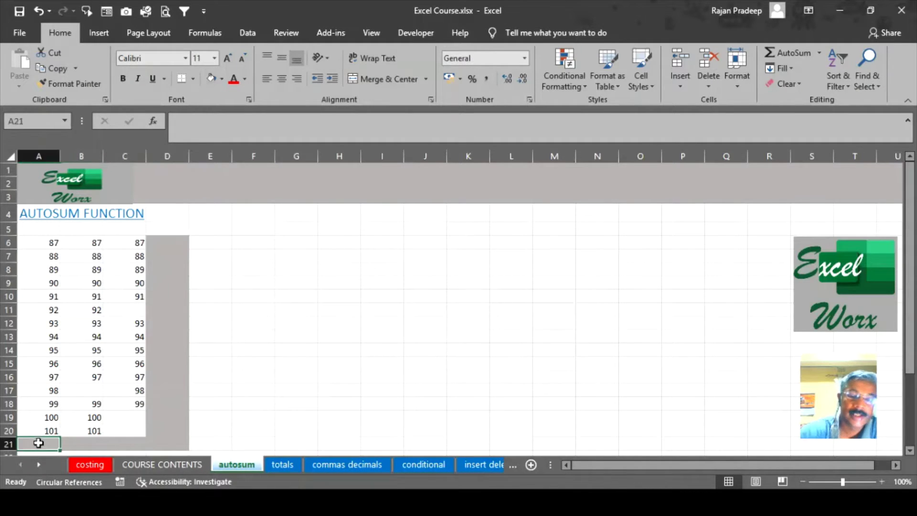
text(=)
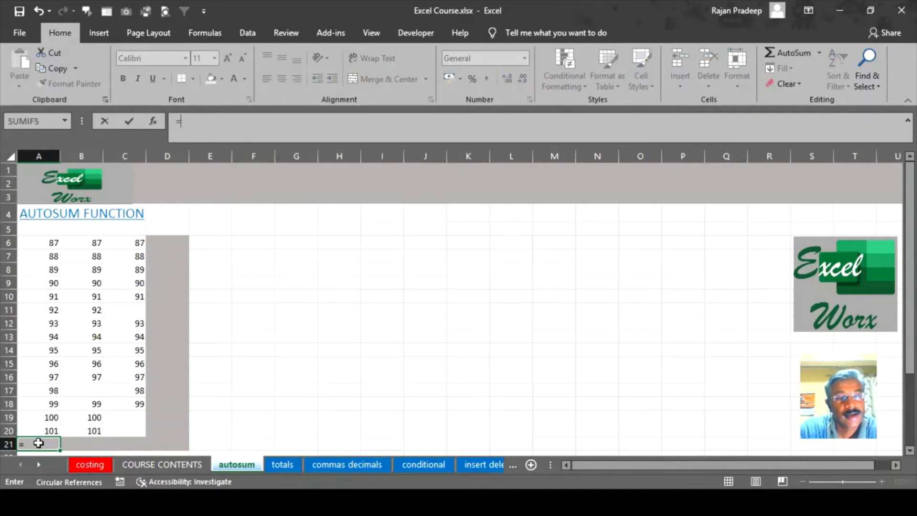
text(sum)
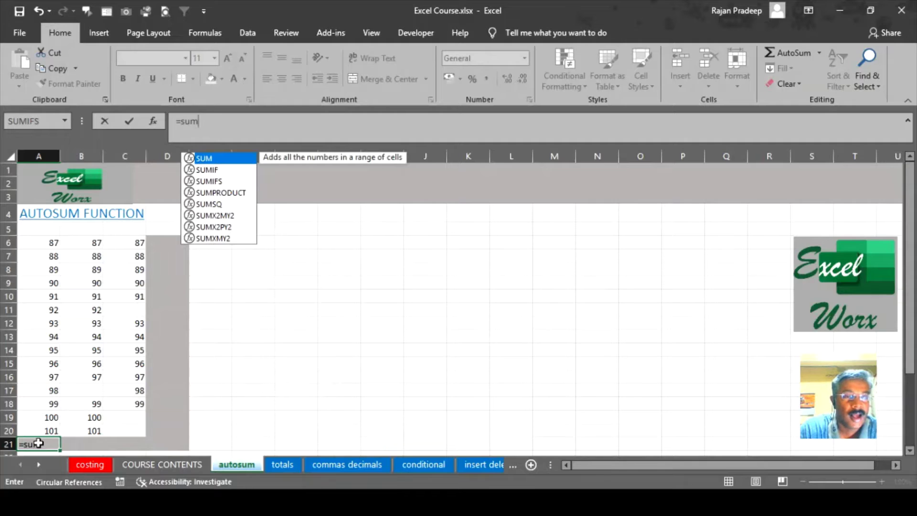
text(()
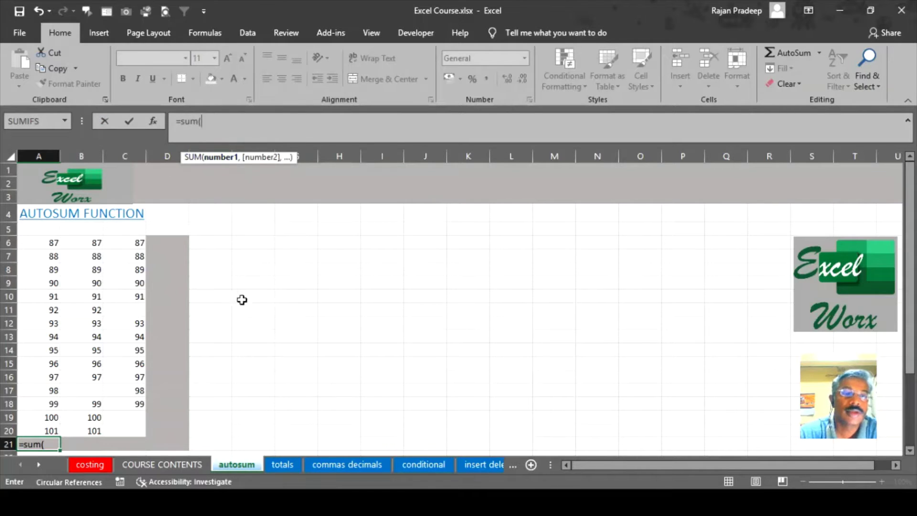
click(50, 433)
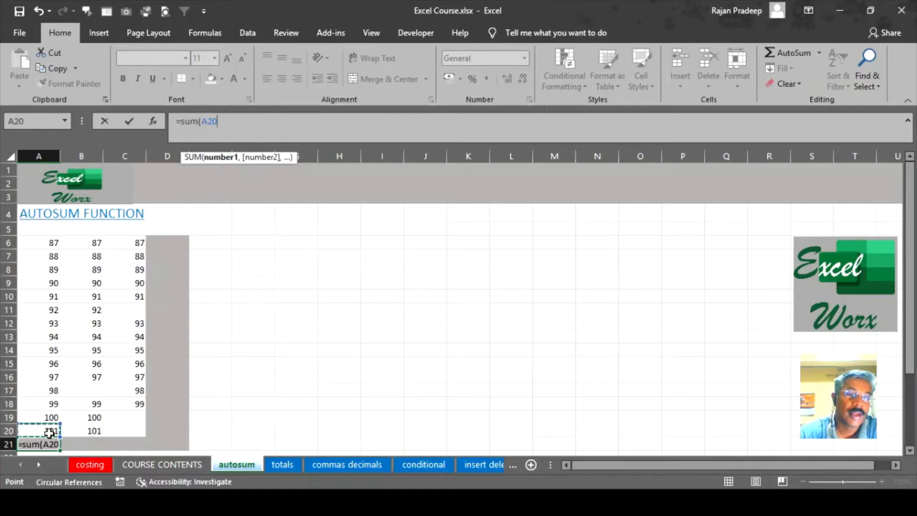
drag(50, 433, 46, 242)
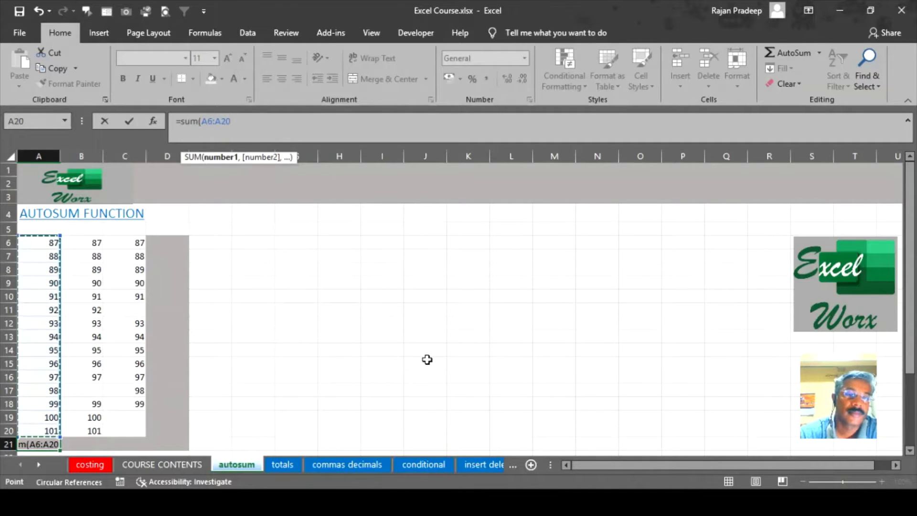
text())
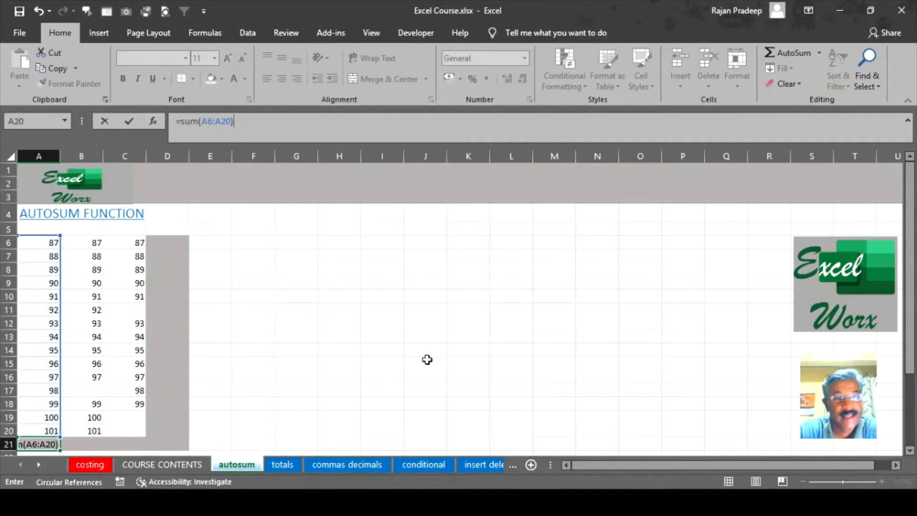
key(Return)
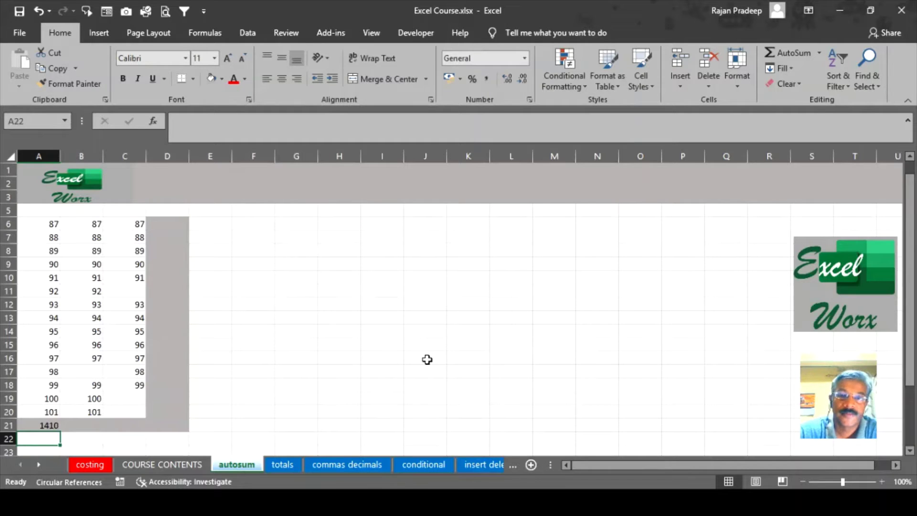
key(Up)
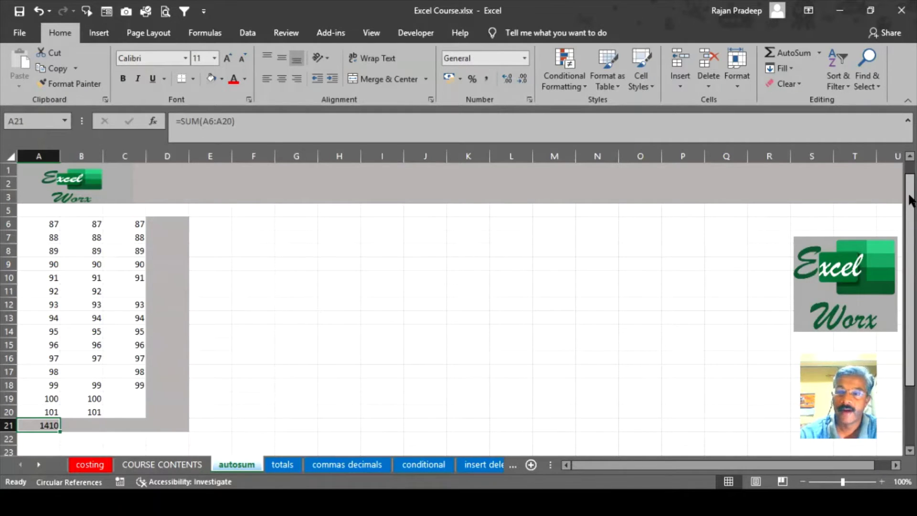
scroll(909, 203, up, 1)
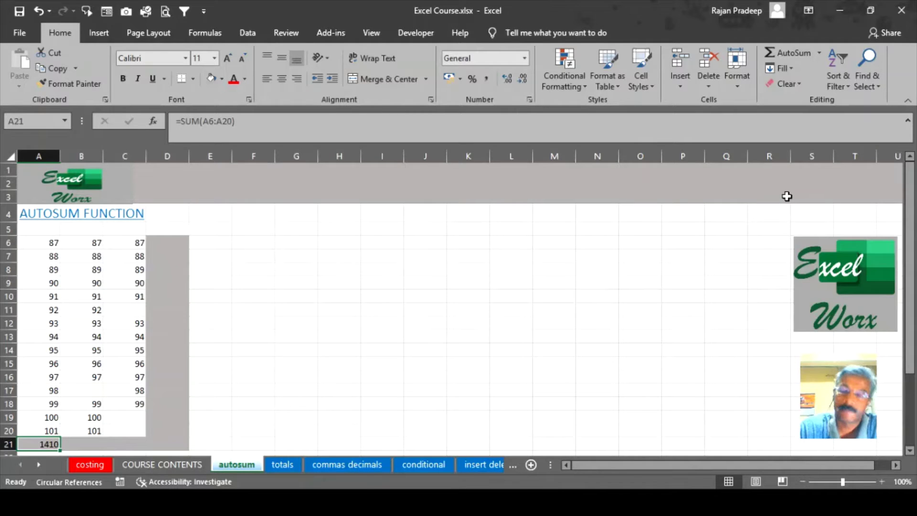
Step: Clear cell A21 and total A6:A20 there again using AutoSum
key(Delete)
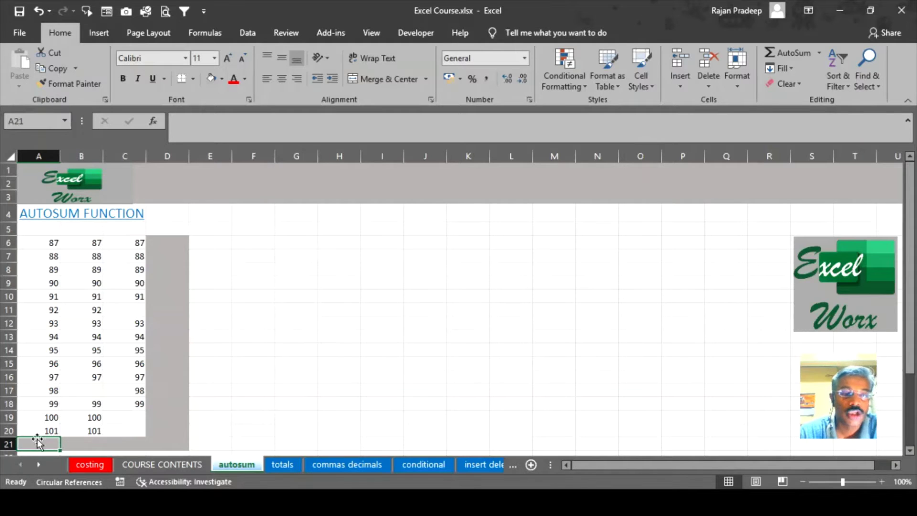
click(781, 53)
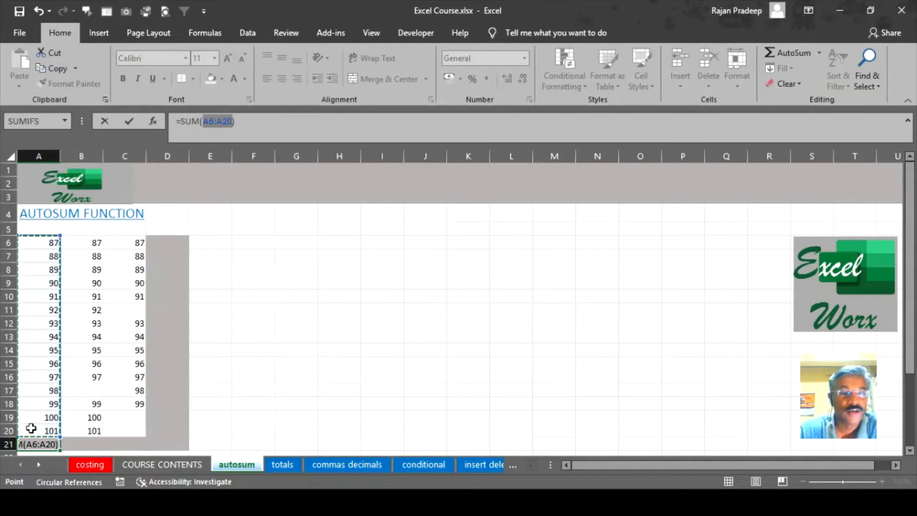
key(Return)
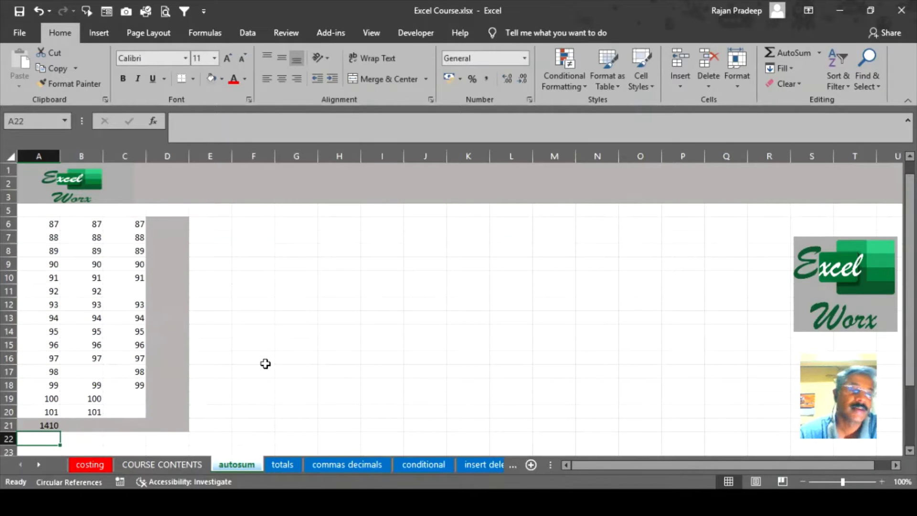
scroll(265, 365, up, 1)
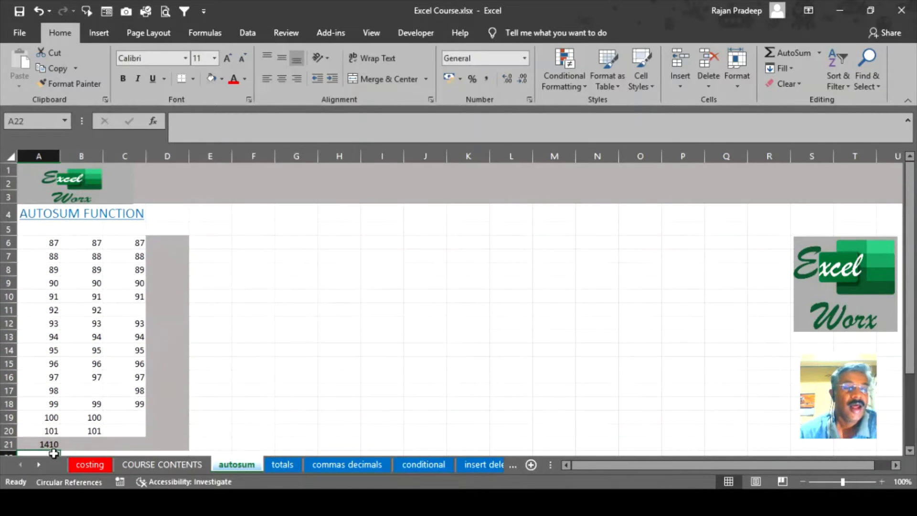
Step: Insert an AutoSum total in cell B21, accepting the suggested range B18:B20
click(76, 446)
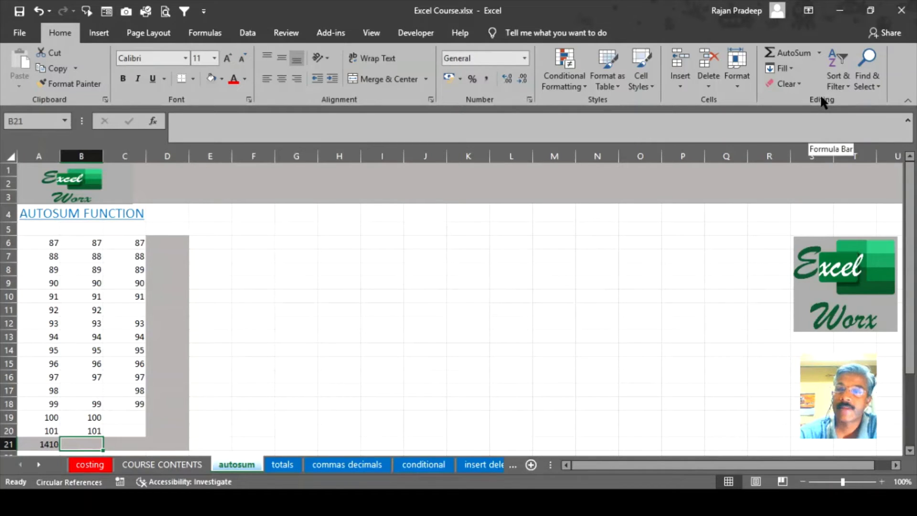
click(795, 52)
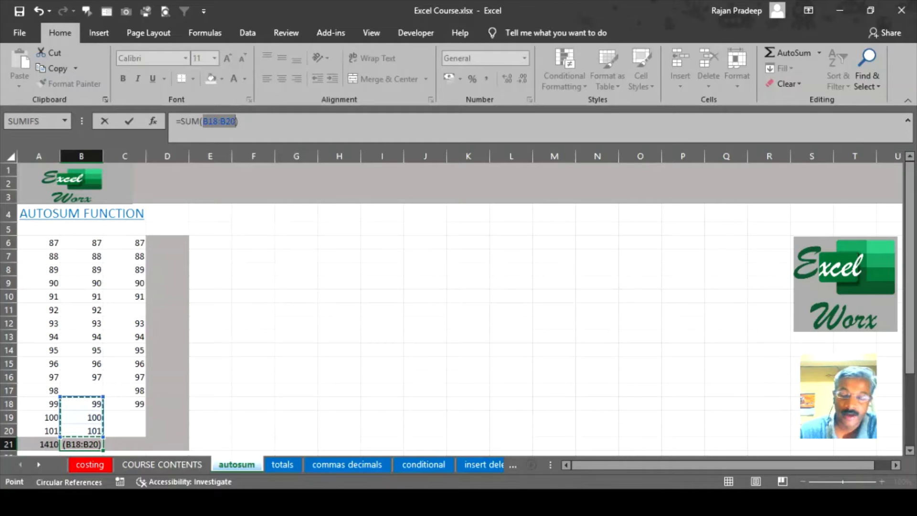
key(Return)
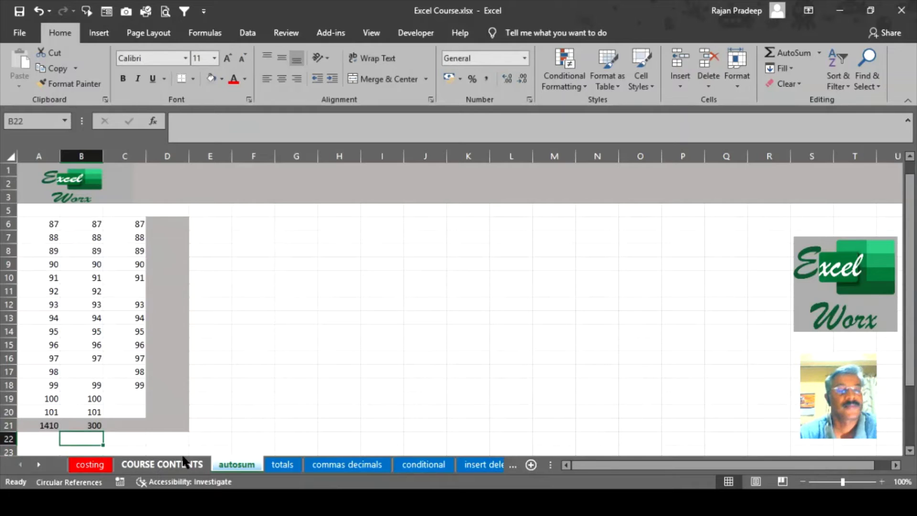
click(140, 424)
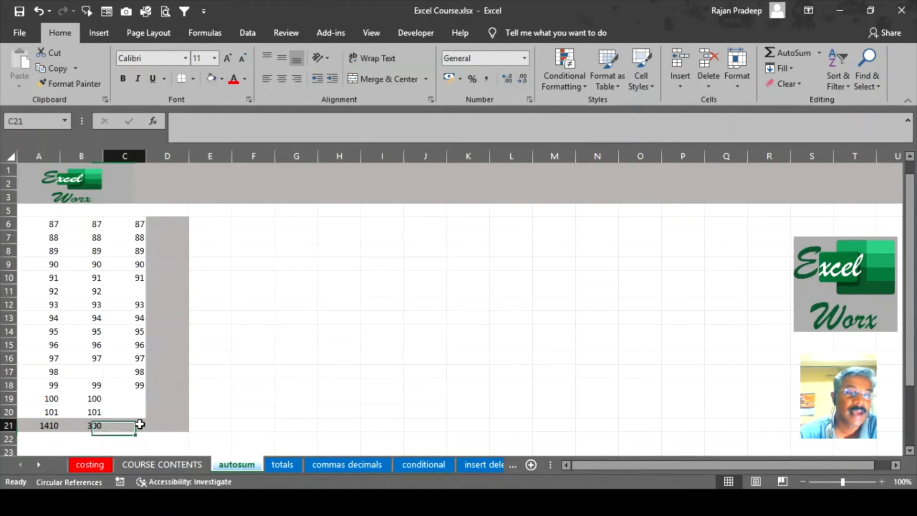
click(793, 52)
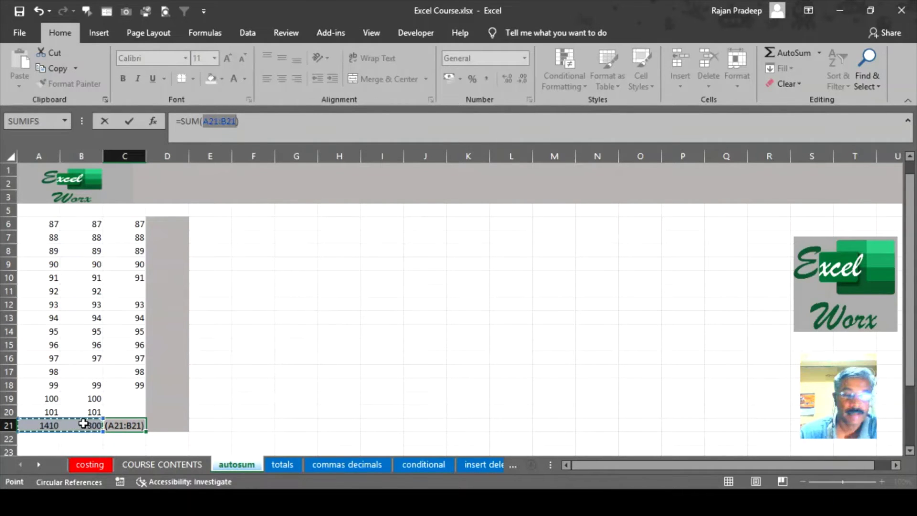
key(BackSpace)
key(BackSpace)
key(BackSpace)
key(BackSpace)
key(BackSpace)
key(BackSpace)
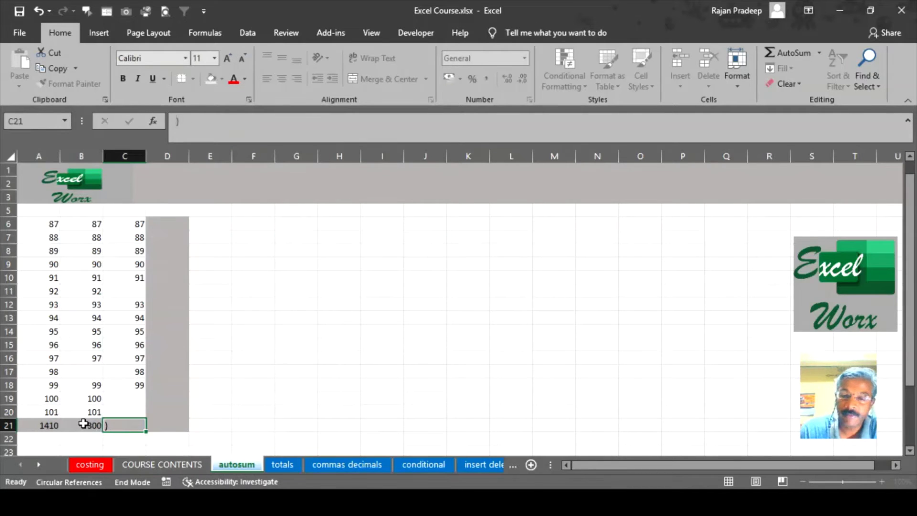
key(Delete)
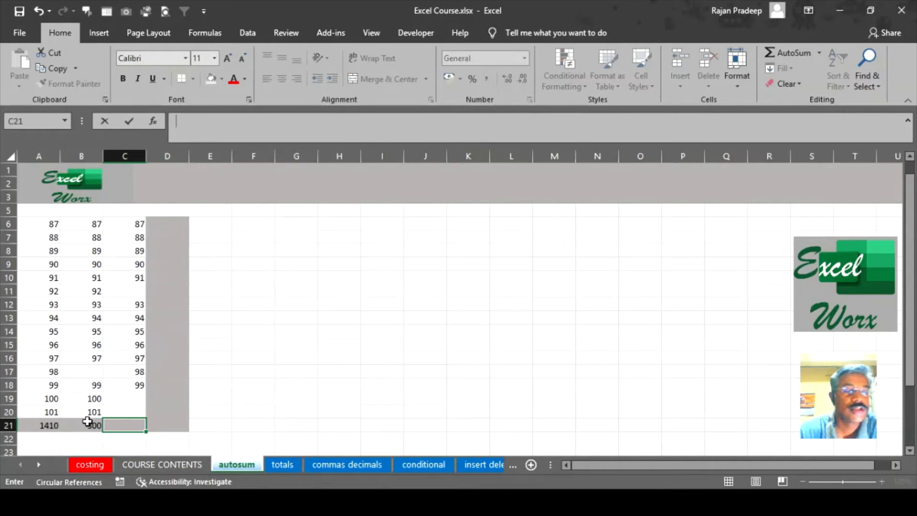
click(222, 347)
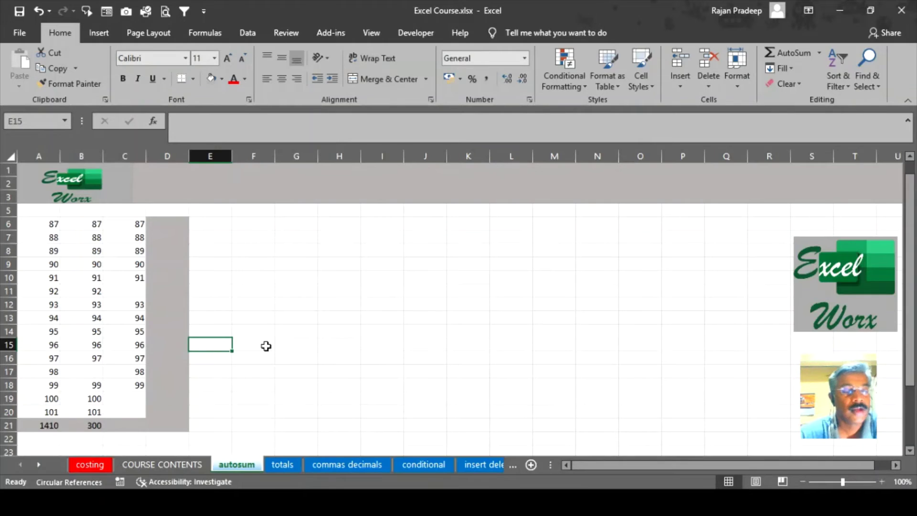
Step: Check the sum formulas in B21 and A21, and fill the A21 formula across to B21 and C21
click(98, 425)
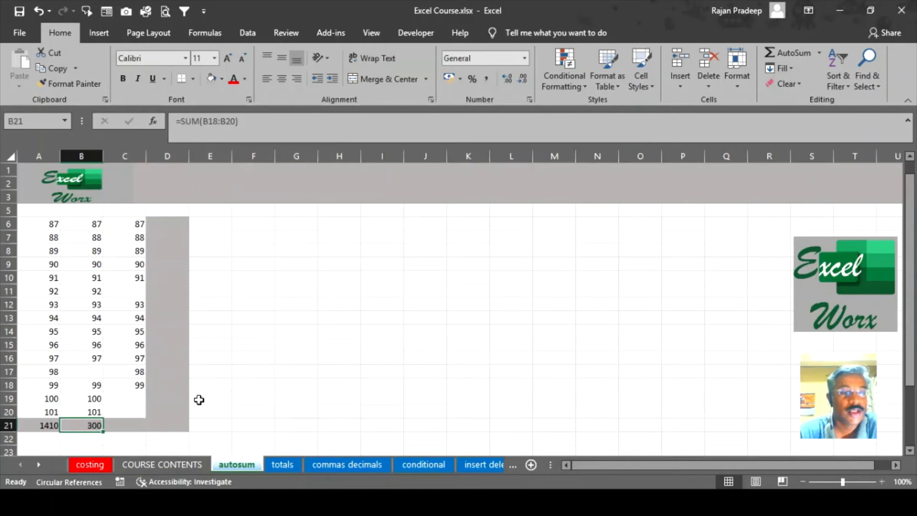
click(47, 421)
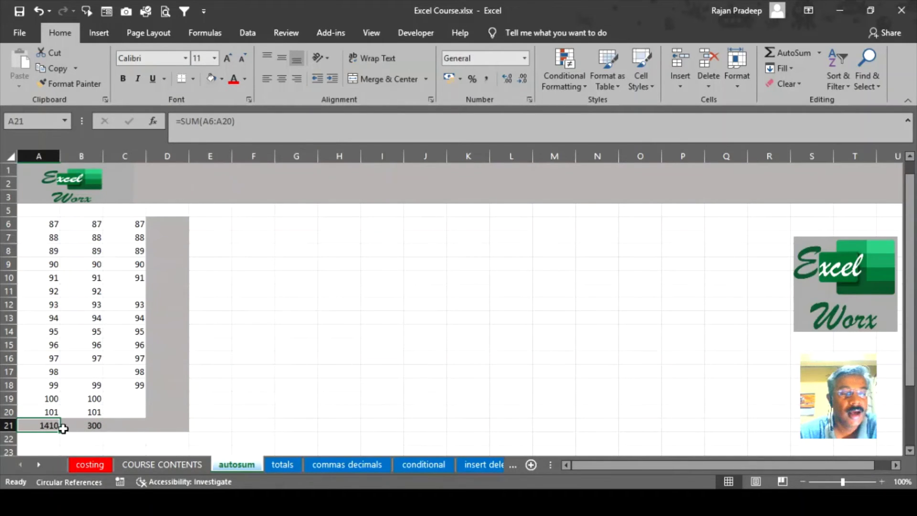
drag(52, 224, 138, 422)
click(56, 428)
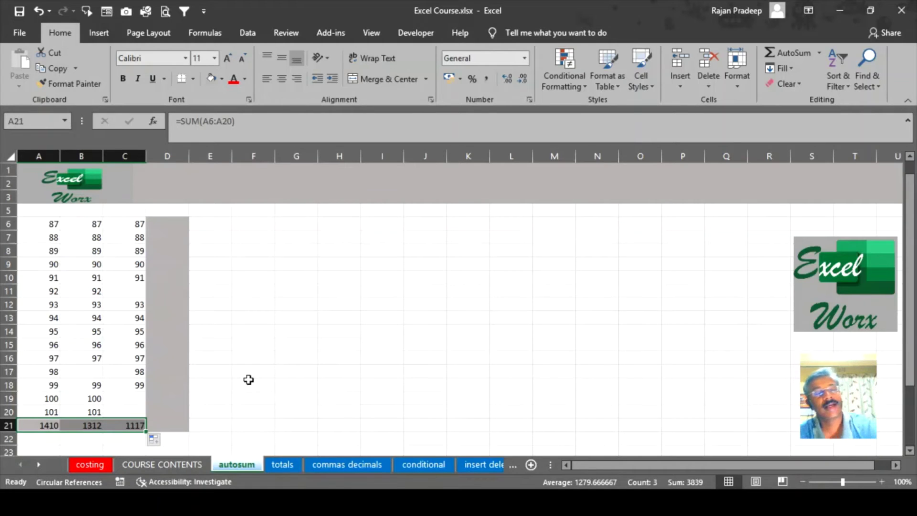
Step: Examine the summed block A6:C20 and its blank cells C11, B17 and C19:C20
drag(135, 223, 54, 409)
click(135, 289)
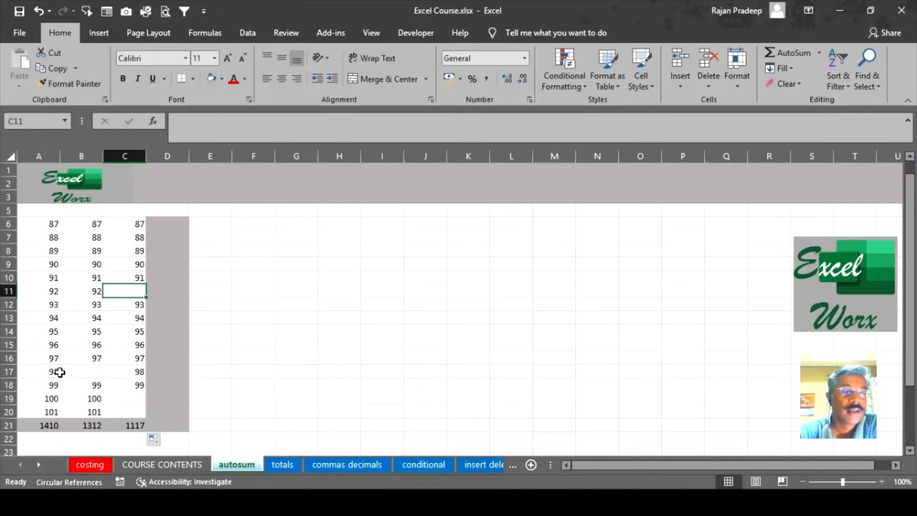
click(90, 372)
drag(125, 399, 127, 414)
click(225, 383)
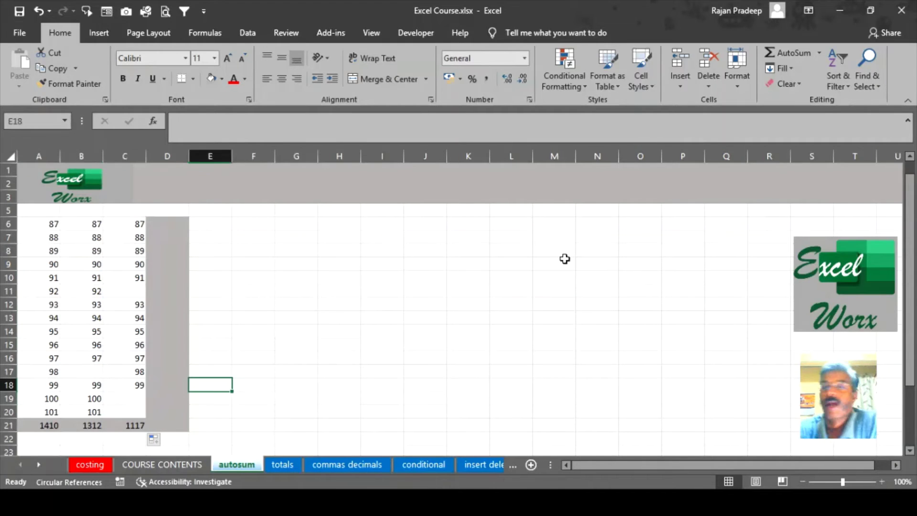
Step: Clear the column totals from cells A21:C21
drag(50, 427, 120, 424)
key(Delete)
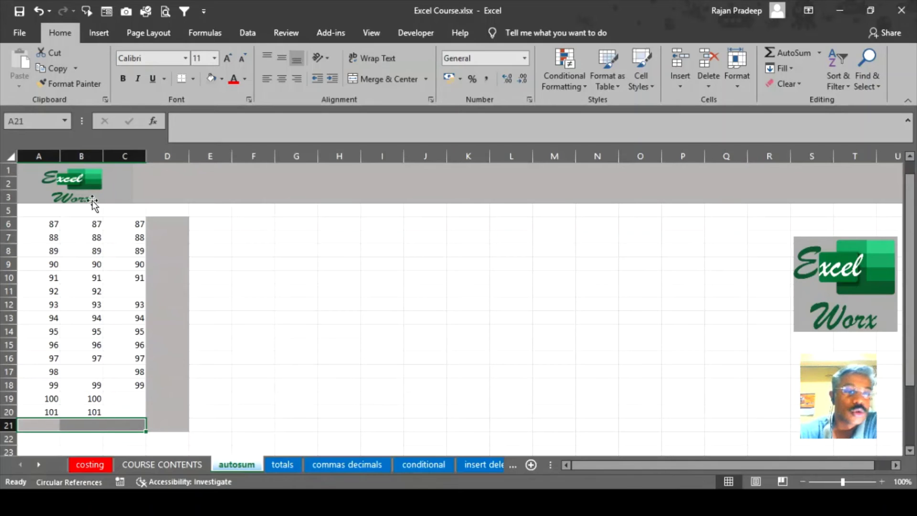
Step: Insert an AutoSum total of the row 6 values A6:C6 in cell D6
click(8, 223)
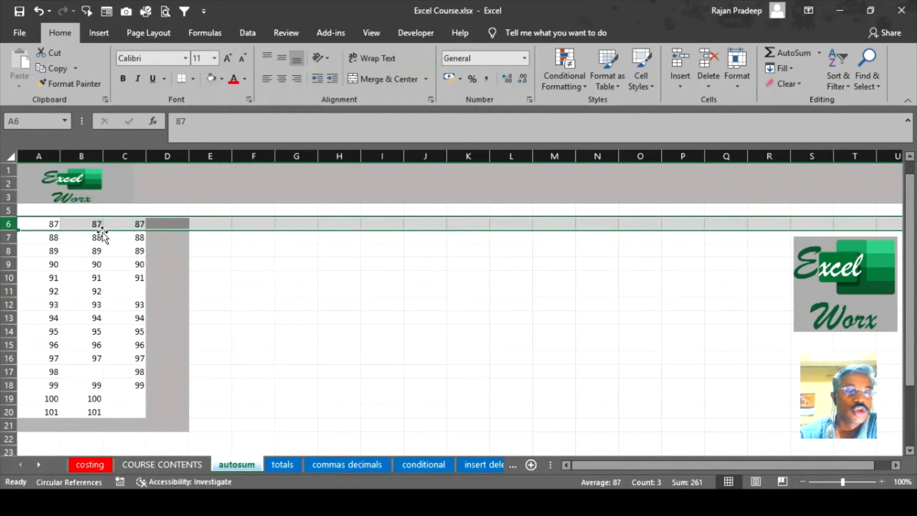
drag(34, 224, 138, 221)
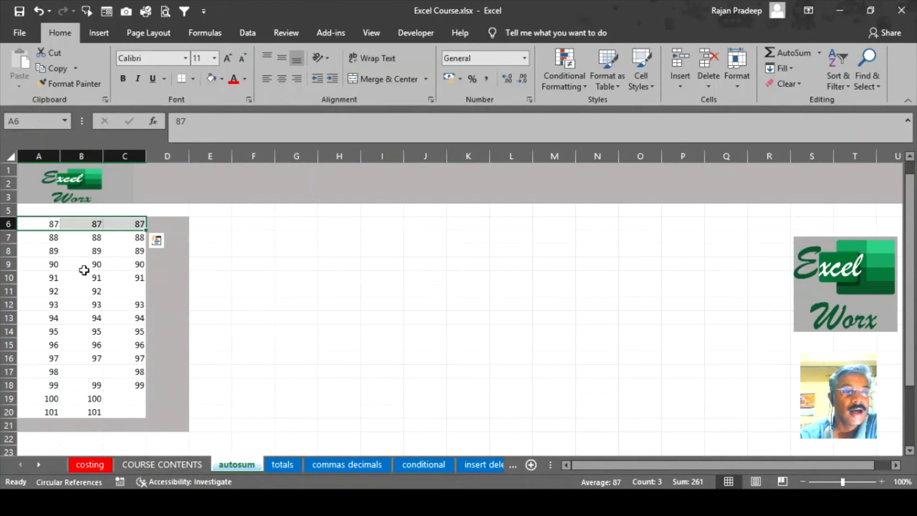
click(168, 224)
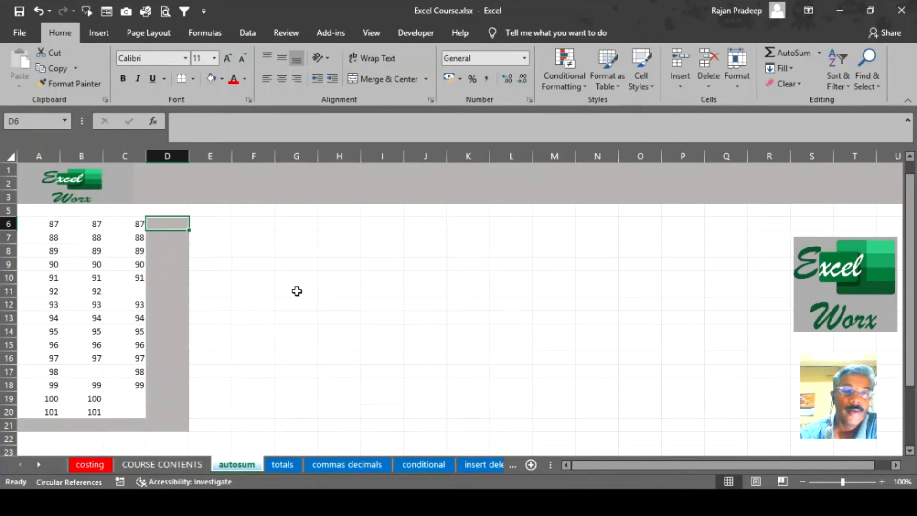
click(788, 52)
key(Return)
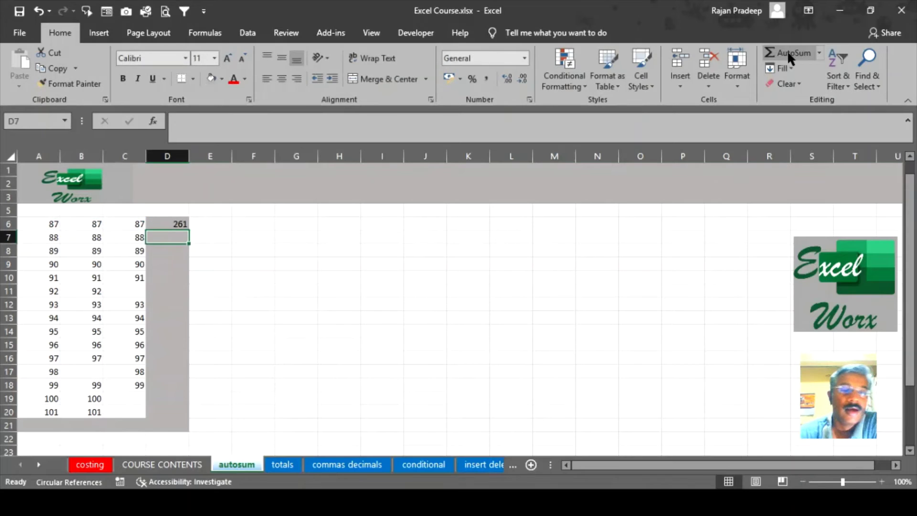
Step: Check the sum formula in D6 and clear that row total
click(182, 225)
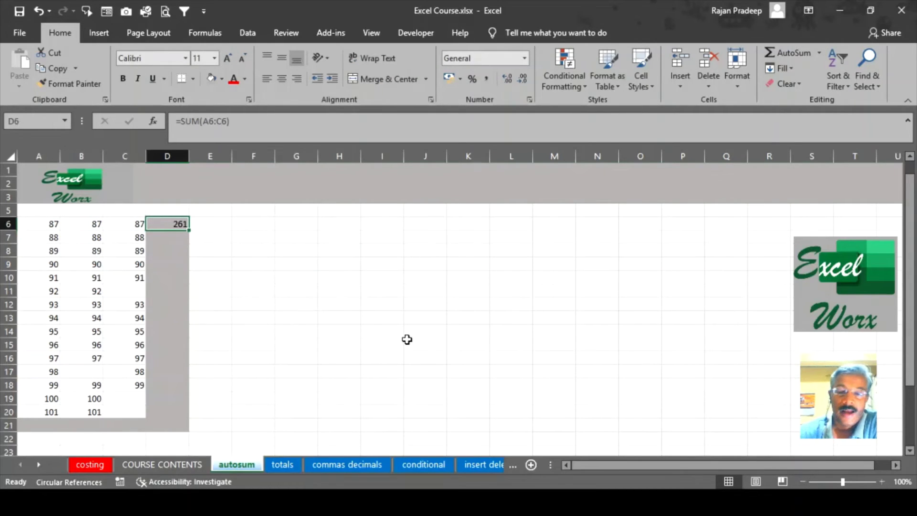
key(Delete)
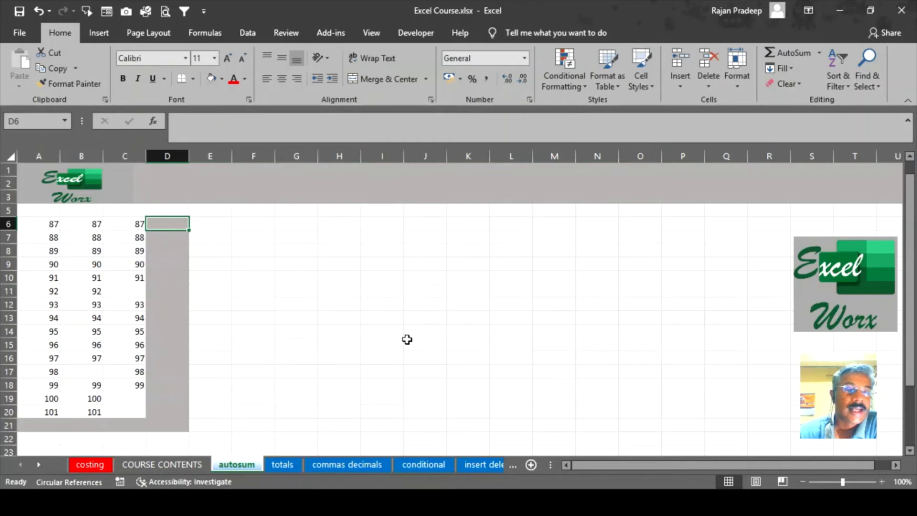
click(384, 329)
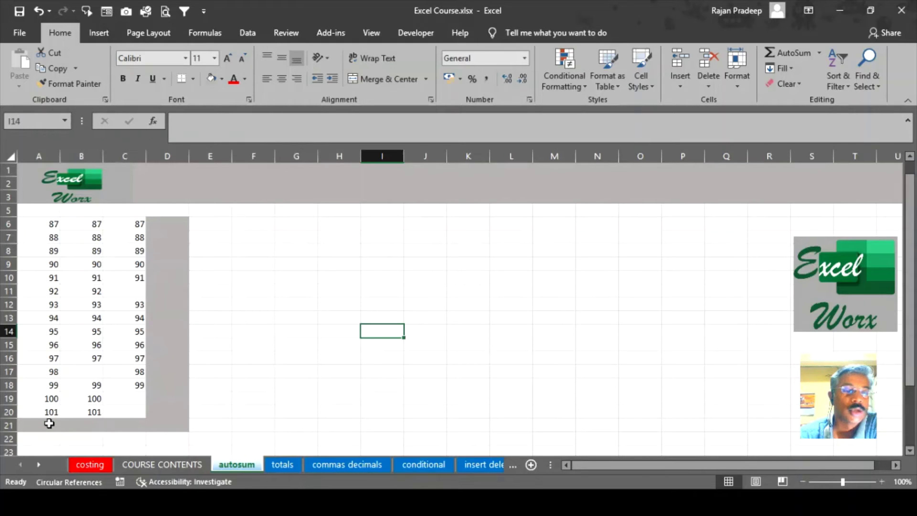
Step: Total all rows and columns at once by applying AutoSum to the block A6:D21, including the blank total cells
drag(49, 424, 133, 422)
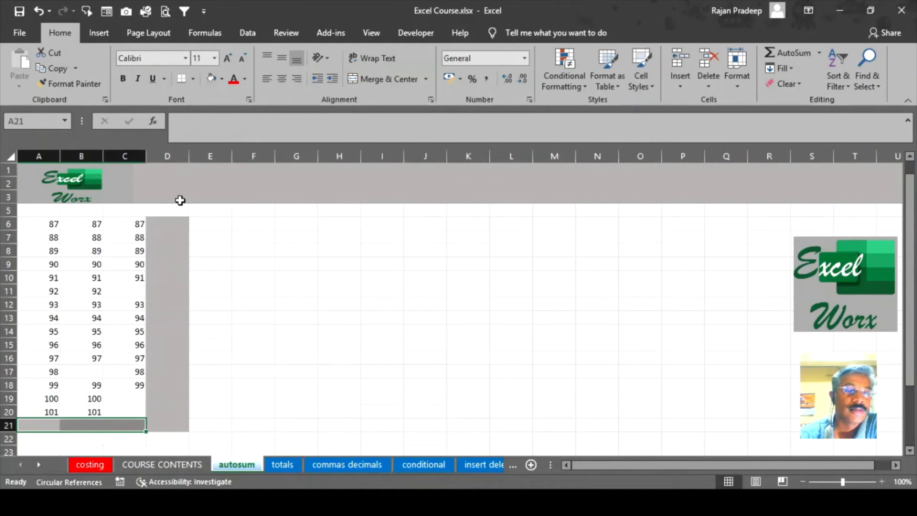
drag(157, 225, 180, 423)
click(341, 371)
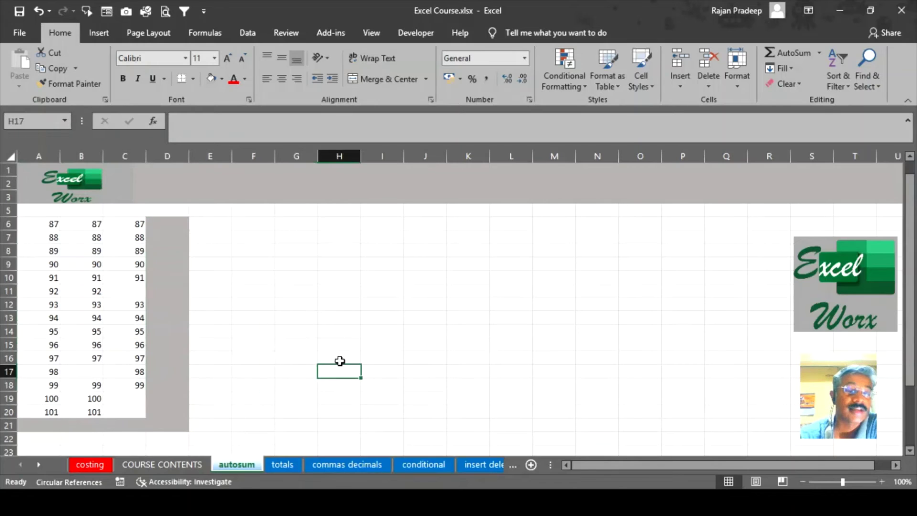
click(179, 423)
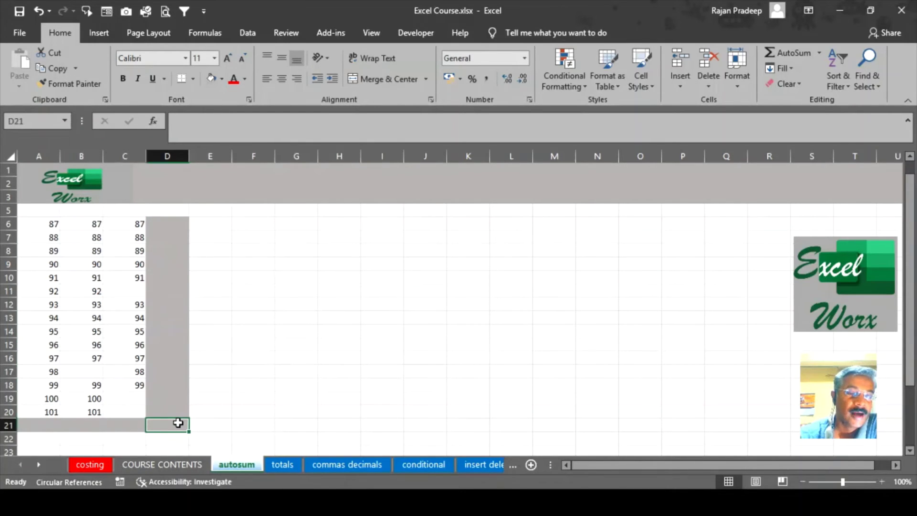
drag(179, 423, 29, 223)
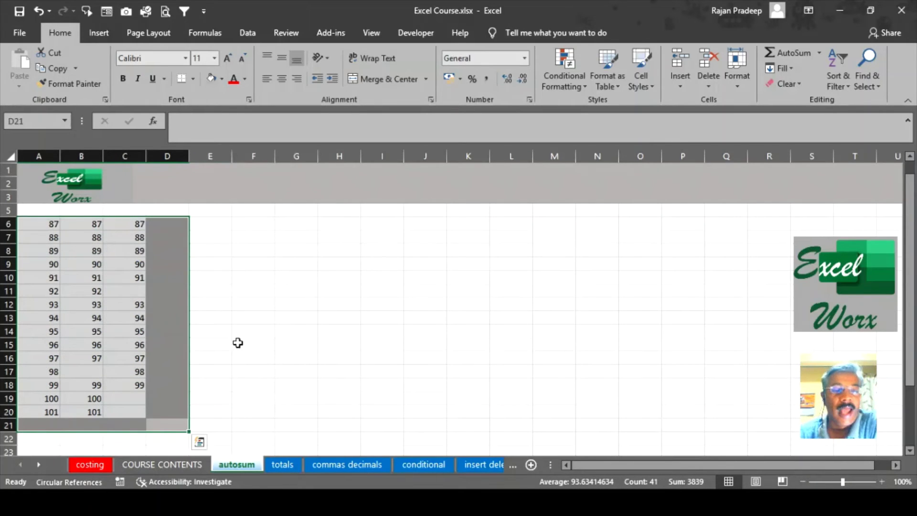
click(791, 52)
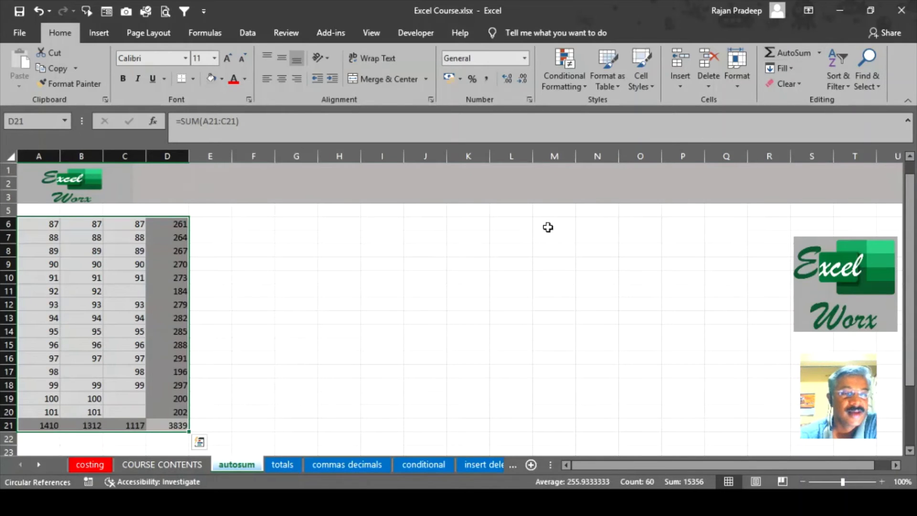
Step: Check the row totals in D6:D20, the column totals in A21:C21 and the grand total in D21
click(356, 263)
drag(177, 226, 178, 414)
drag(45, 425, 138, 426)
click(178, 425)
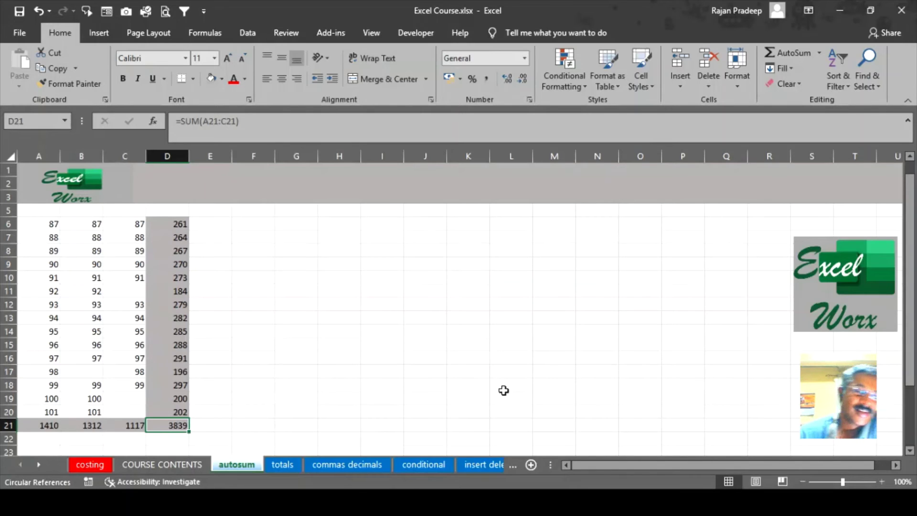
click(412, 370)
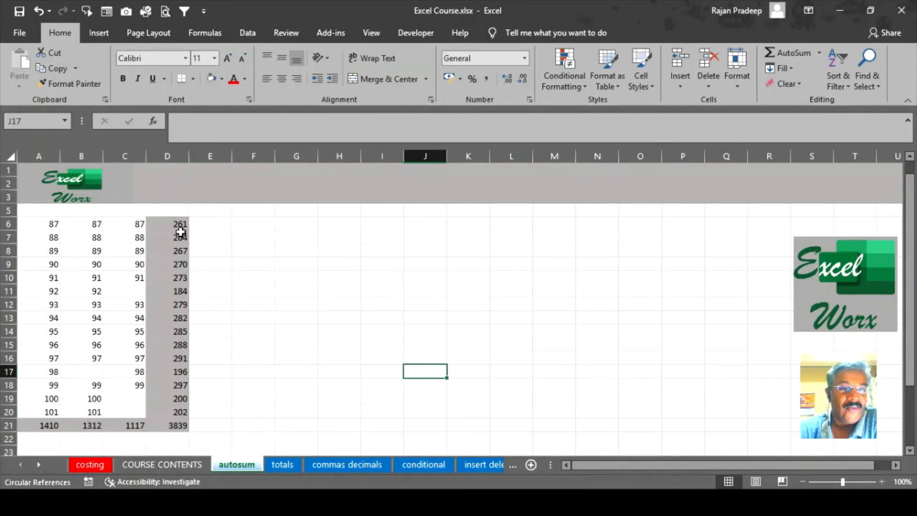
Step: Clear the row totals and grand total from column D and the column totals from A21:C21
drag(180, 226, 161, 432)
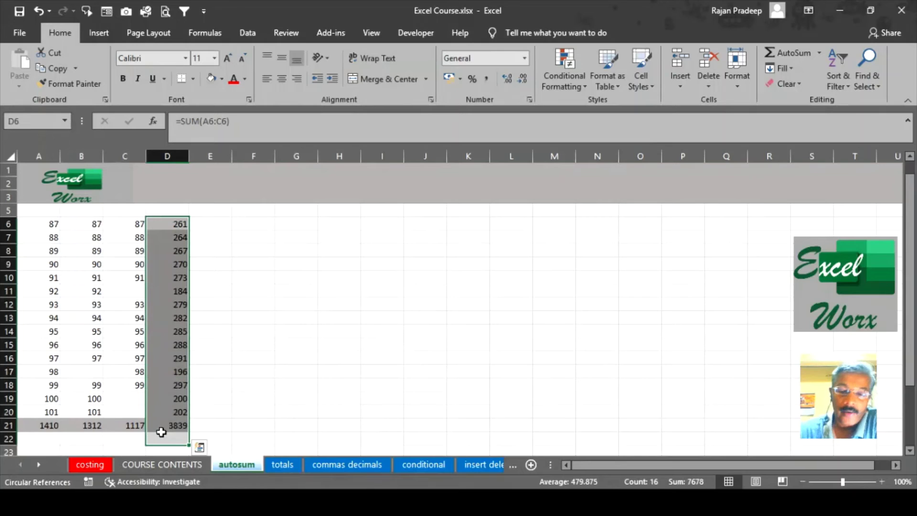
key(Delete)
drag(63, 425, 119, 423)
key(Delete)
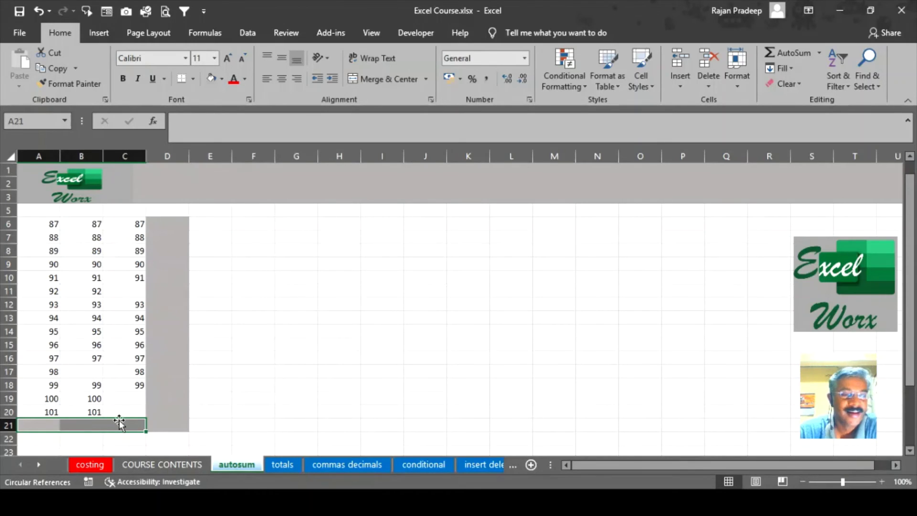
drag(274, 337, 278, 336)
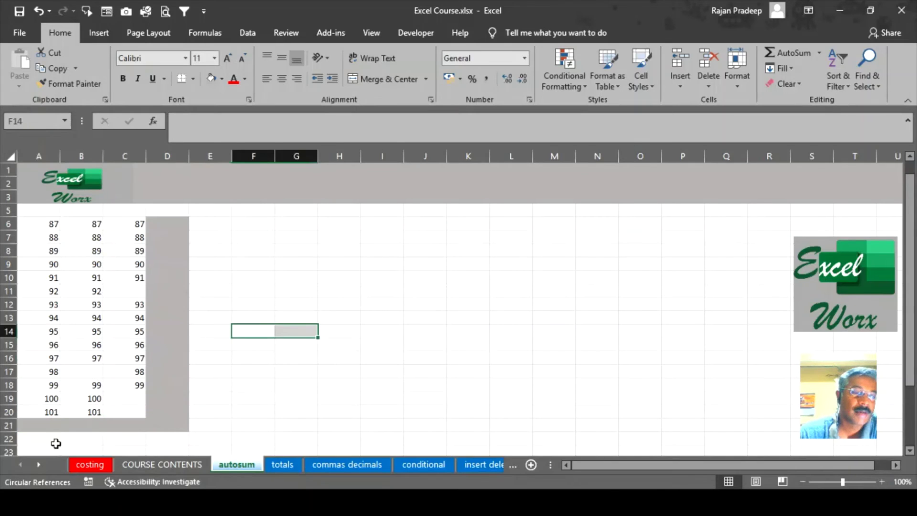
Step: Insert an AutoSum total of A6:A20 in cell A21, check its formula and clear it again
click(54, 427)
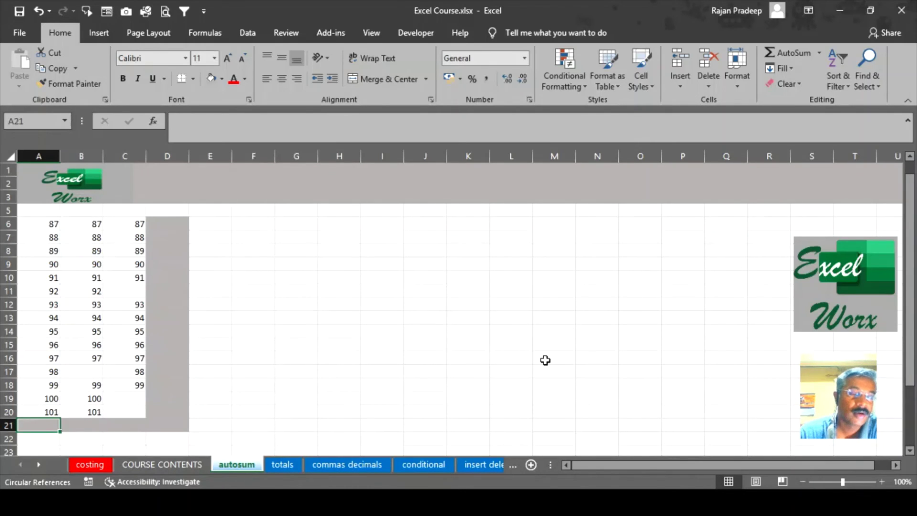
key(alt)
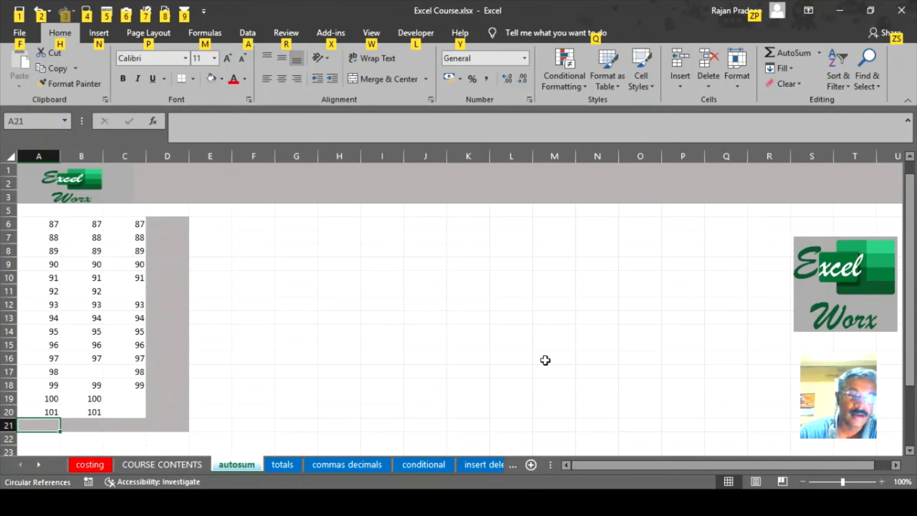
key(alt+equal)
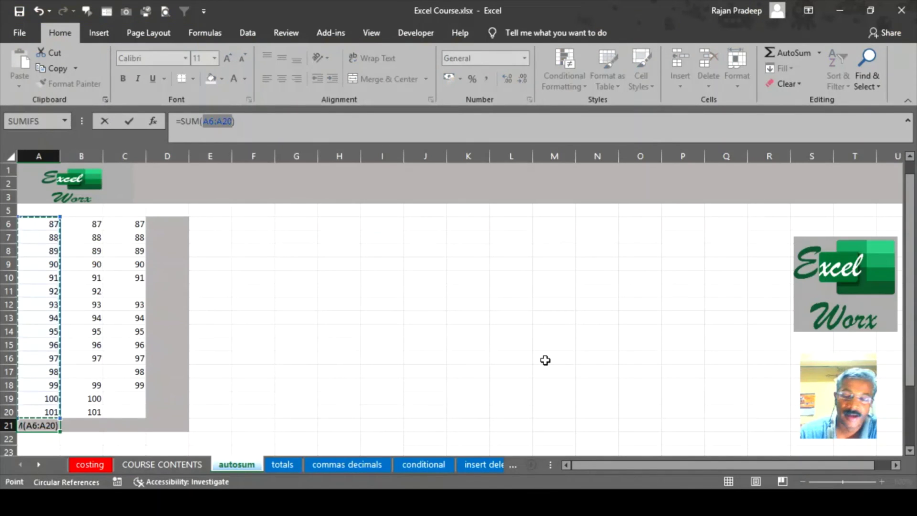
key(Return)
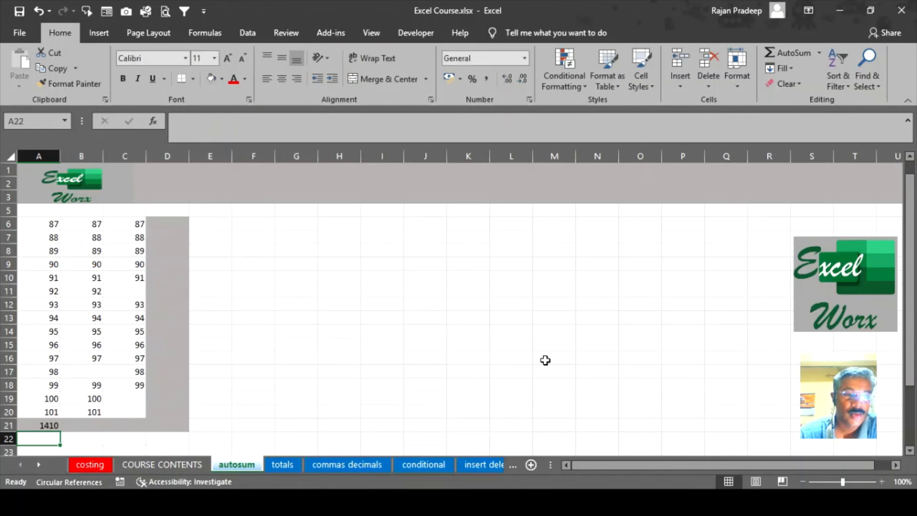
key(Up)
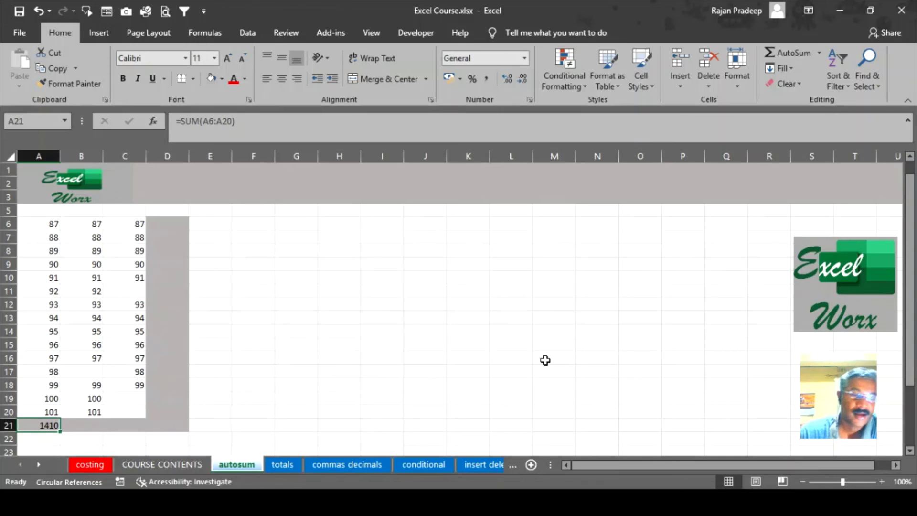
key(Delete)
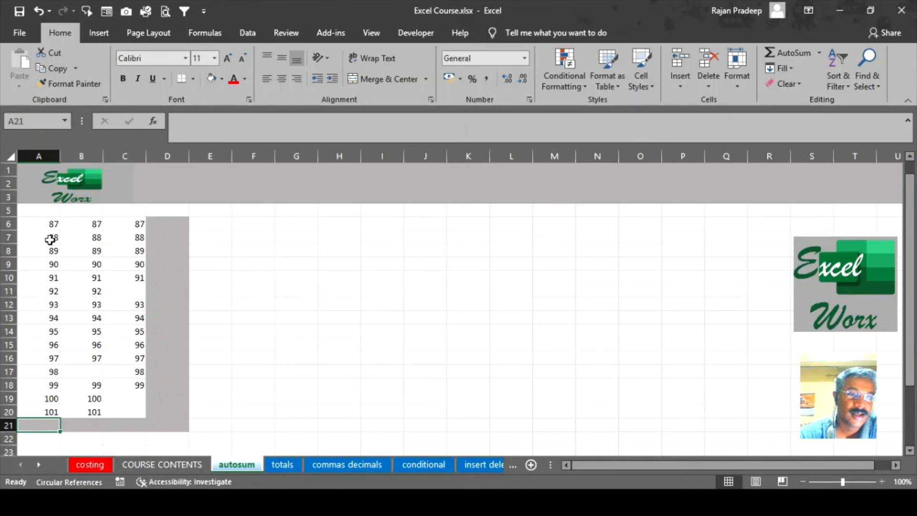
Step: Apply AutoSum to the range A6:D21 to fill every row total, column total and the grand total
mouse_move(49, 224)
mouse_down()
mouse_move(54, 248)
mouse_move(136, 362)
mouse_move(166, 424)
mouse_move(33, 240)
mouse_move(37, 219)
mouse_up()
click(324, 369)
click(174, 425)
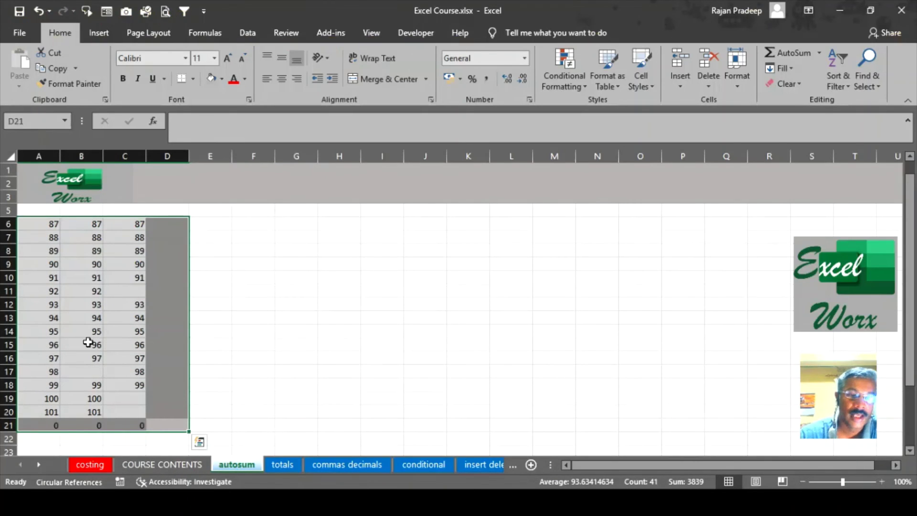
key(alt+equal)
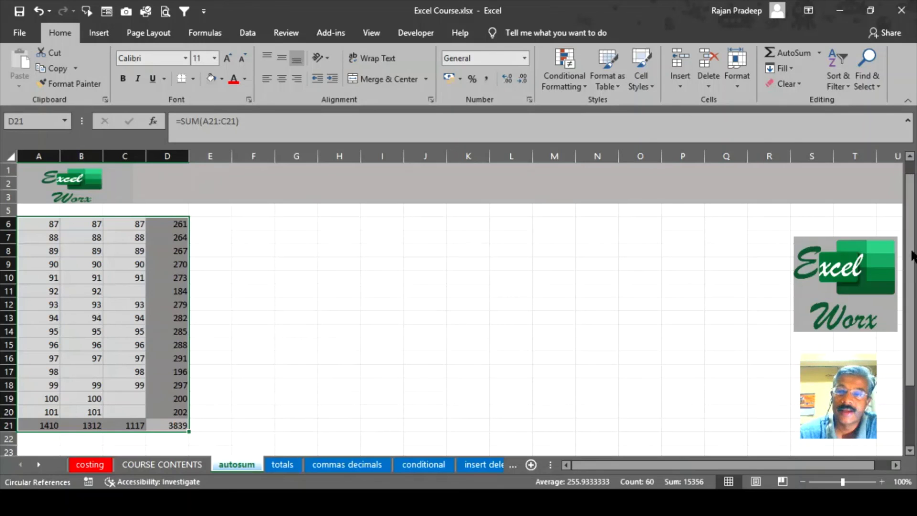
Step: Review the completed totals beneath the AUTOSUM FUNCTION heading and check the sum formula in A21
drag(913, 256, 913, 180)
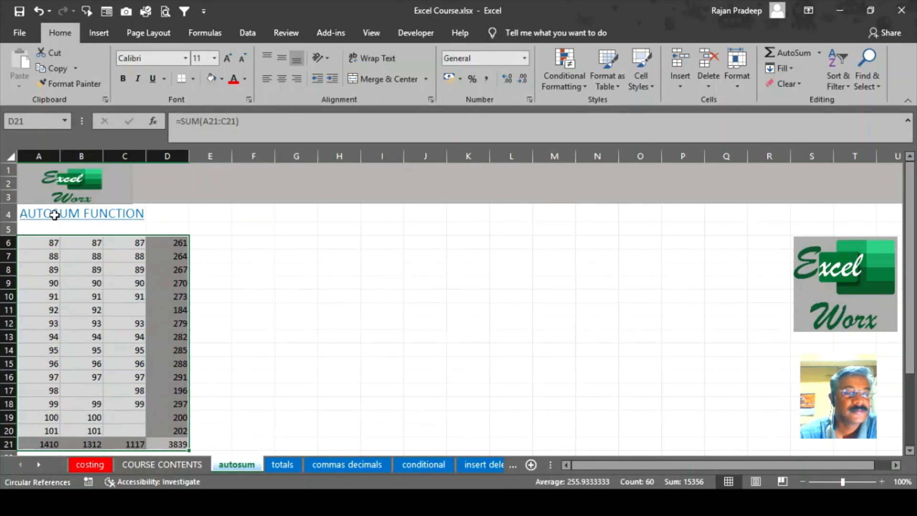
click(213, 317)
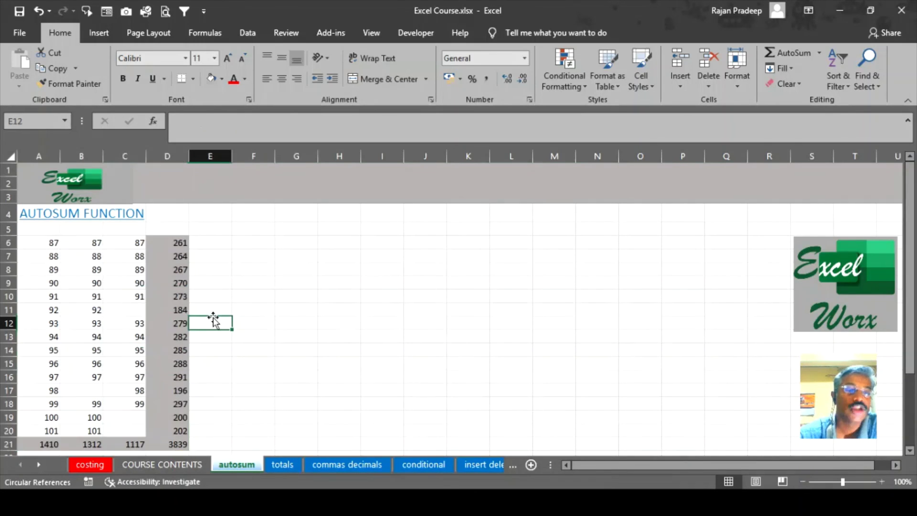
click(43, 444)
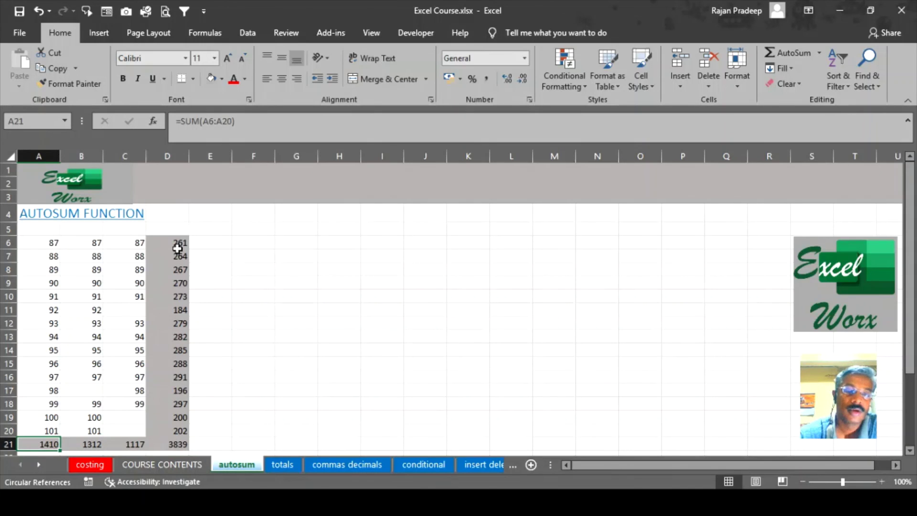
key(alt)
click(328, 305)
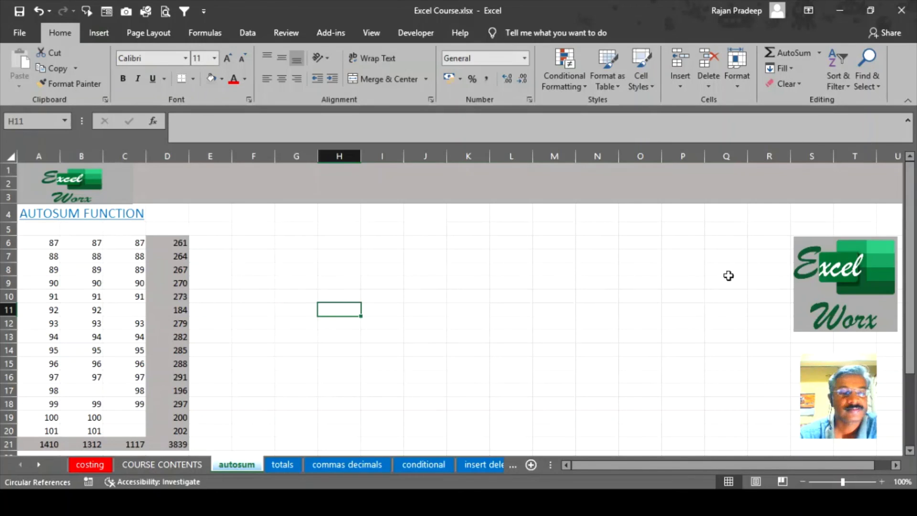
drag(910, 178, 912, 177)
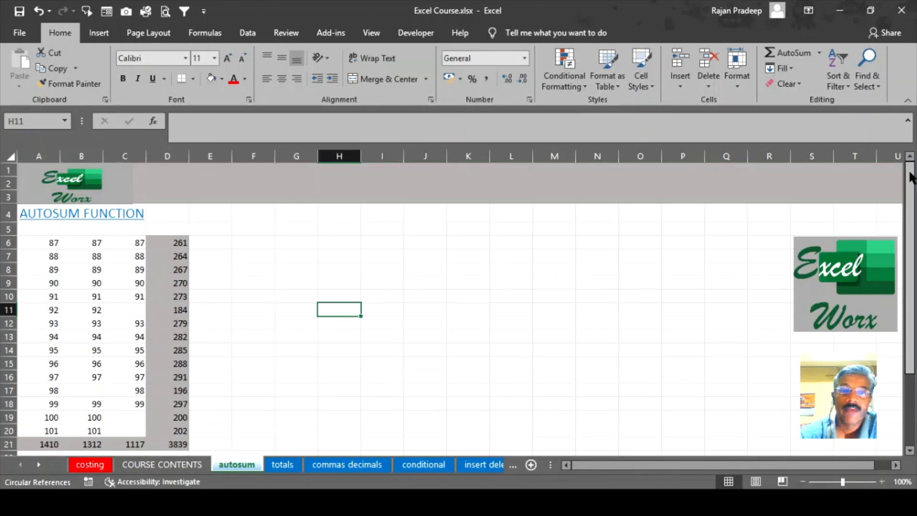